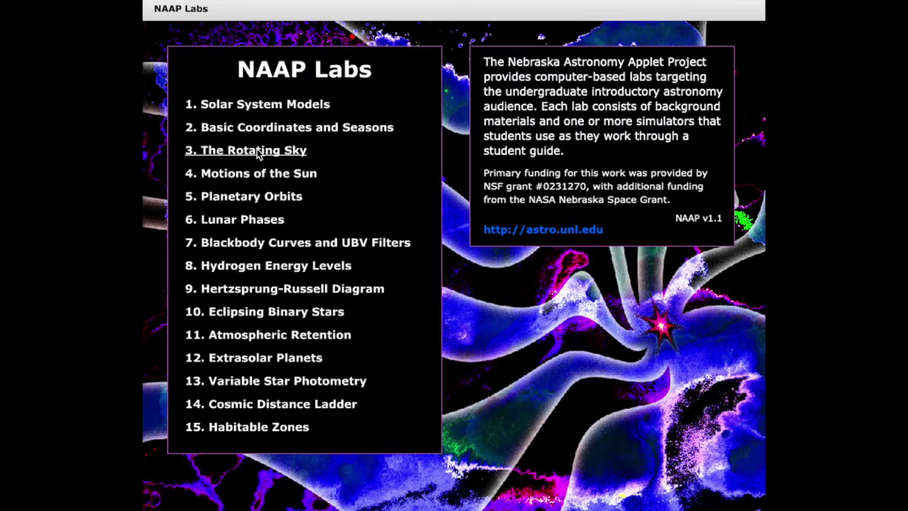
# Open The Rotating Sky lab and launch its Rotating Sky Explorer simulator.
pyautogui.click(258, 152)
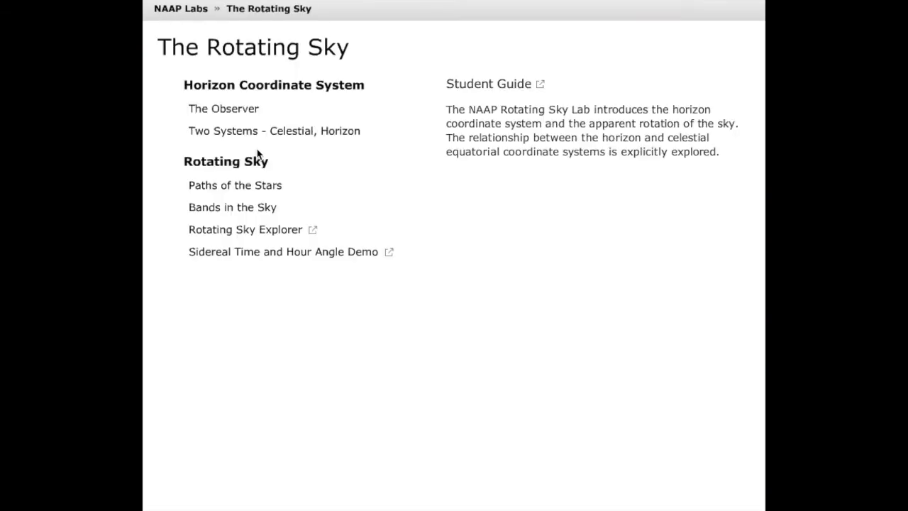
pyautogui.click(233, 230)
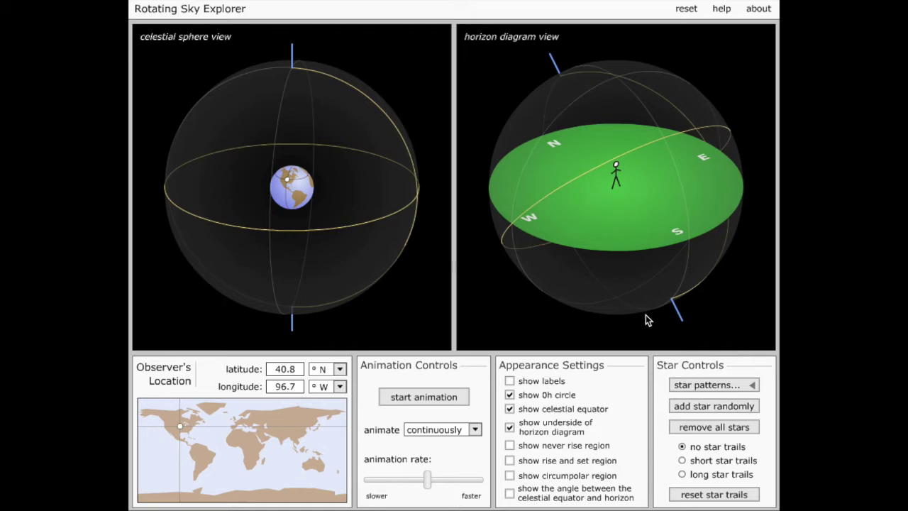
# Add the Big Dipper star pattern plus six random stars to the sky.
pyautogui.click(727, 390)
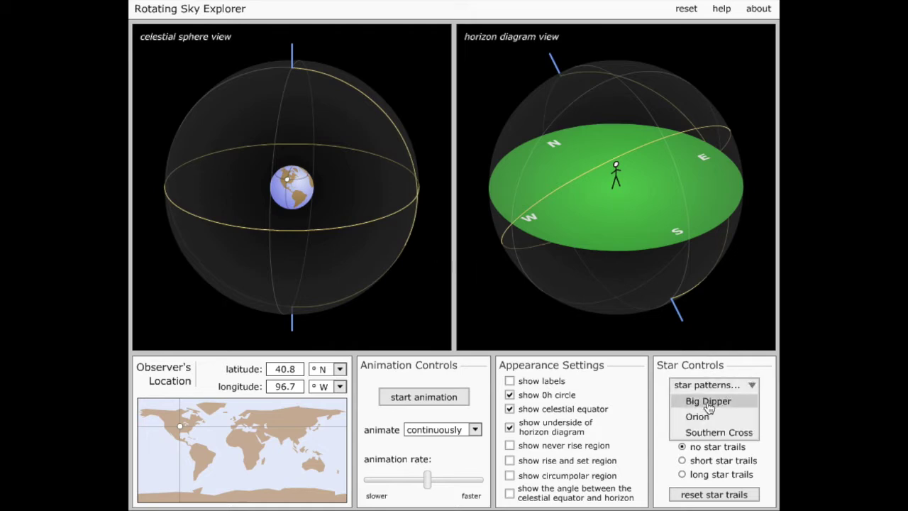
pyautogui.click(709, 401)
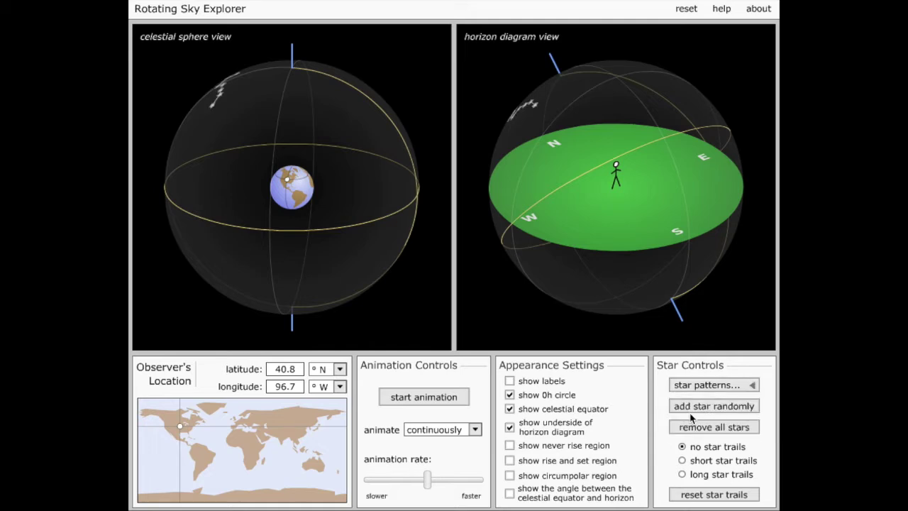
pyautogui.click(699, 405)
pyautogui.click(700, 405)
pyautogui.click(700, 405)
pyautogui.click(700, 405)
pyautogui.click(700, 405)
pyautogui.click(700, 405)
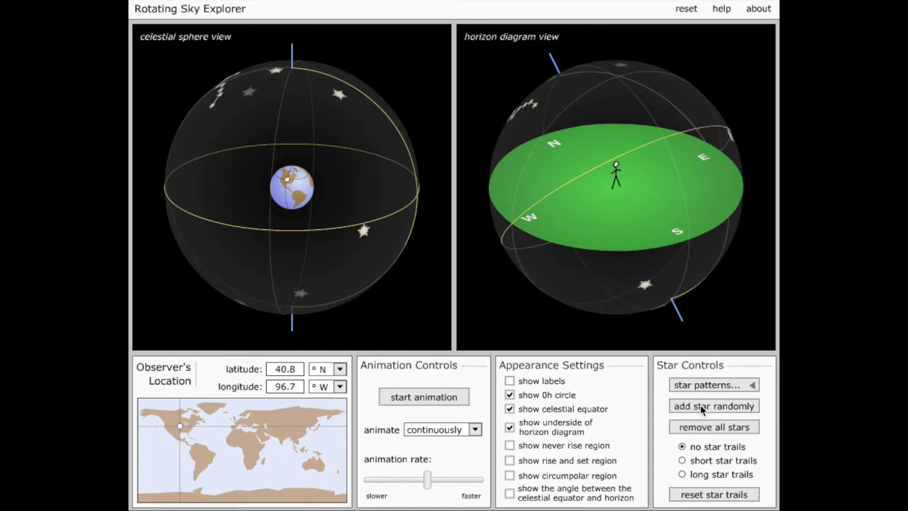
pyautogui.click(700, 405)
# Drag the observer west on the world map to 39.6° N, 109.2° W.
pyautogui.moveTo(180, 426); pyautogui.dragTo(173, 427)
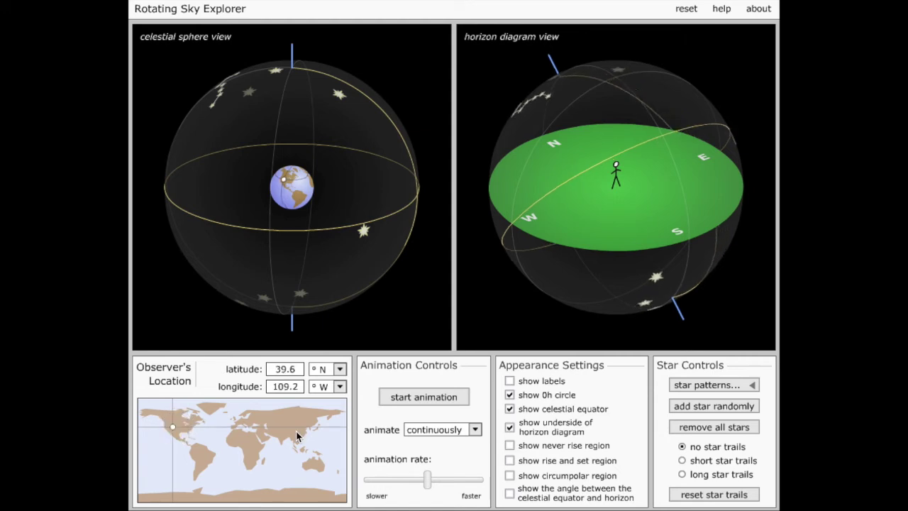
# Enable long star trails and start the sky animation.
pyautogui.click(682, 474)
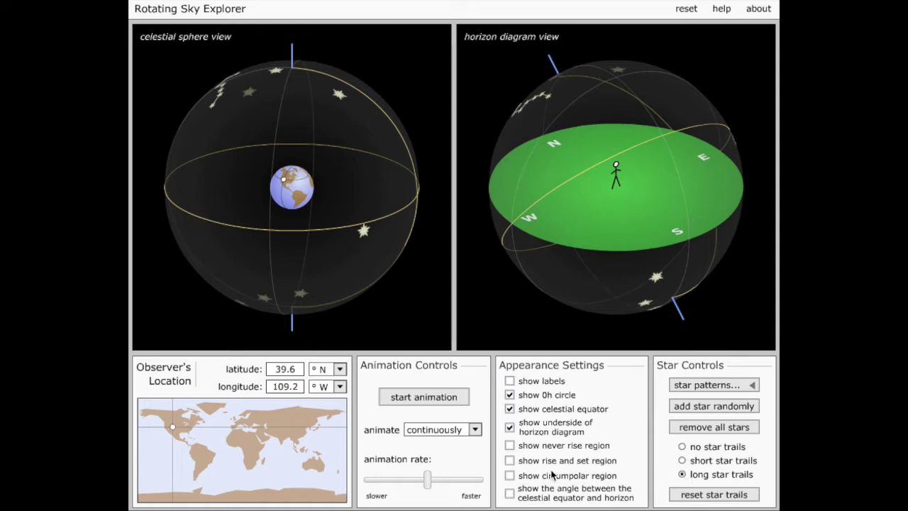
pyautogui.click(402, 399)
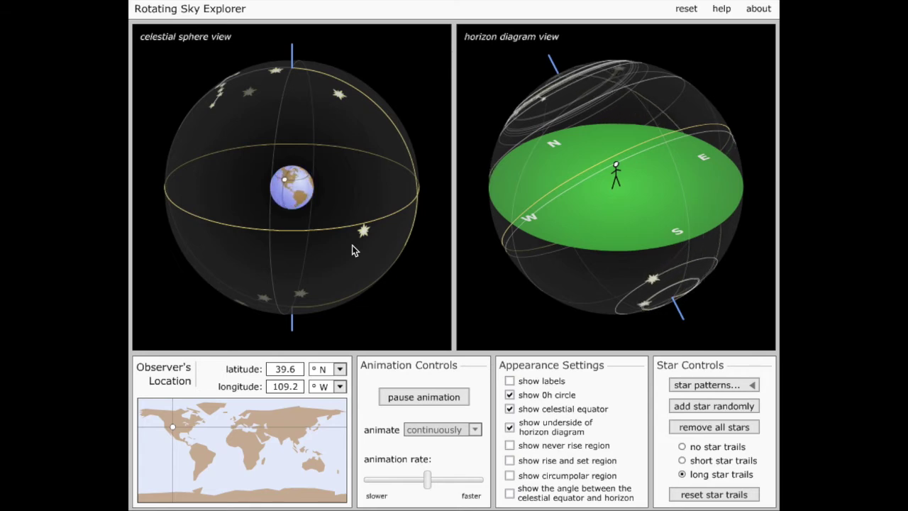
# Pause the animation, clear the star trails, rotate the horizon diagram, then restart rotation.
pyautogui.click(417, 398)
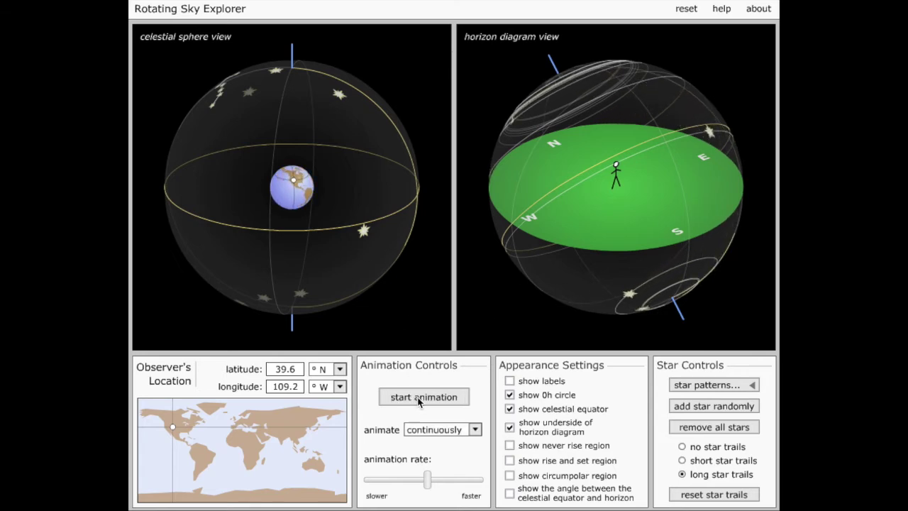
pyautogui.click(721, 495)
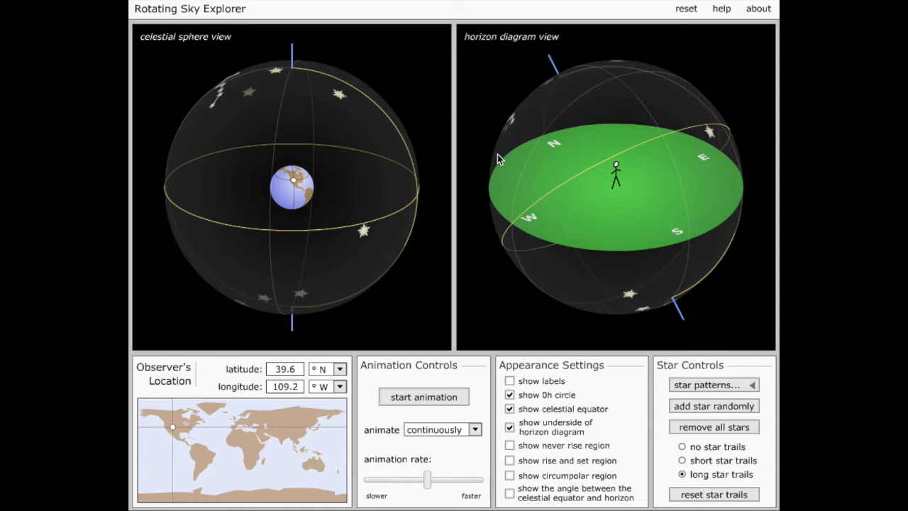
pyautogui.moveTo(497, 154); pyautogui.dragTo(677, 169)
pyautogui.moveTo(501, 206); pyautogui.dragTo(645, 179)
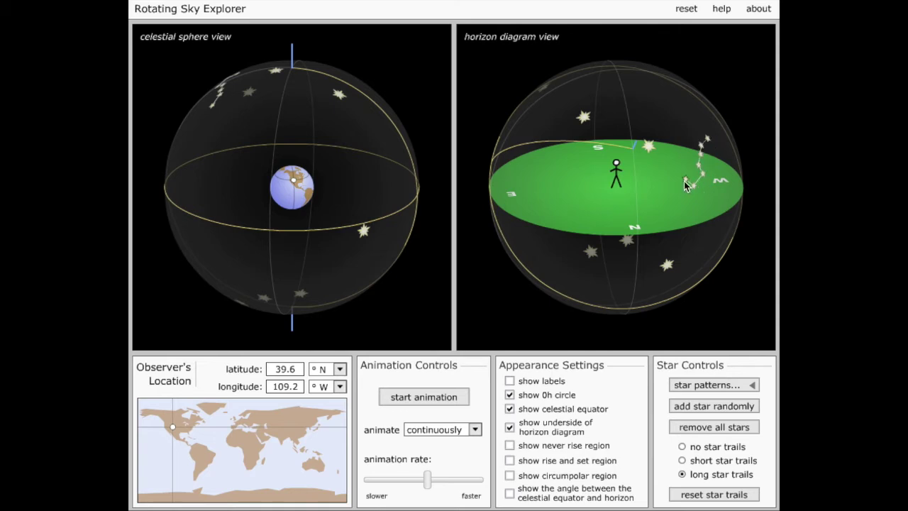
pyautogui.click(419, 399)
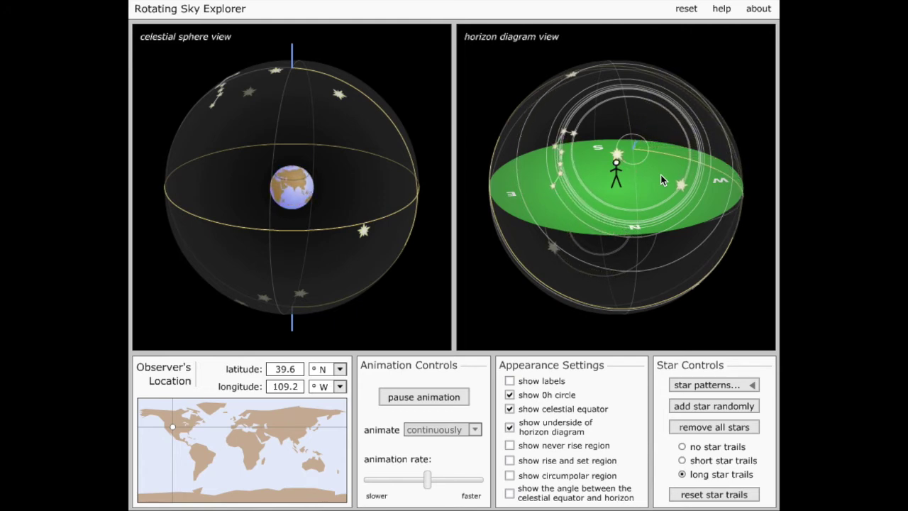
# Pause the sky rotation once long trails have built up at 39.6° N.
pyautogui.click(418, 397)
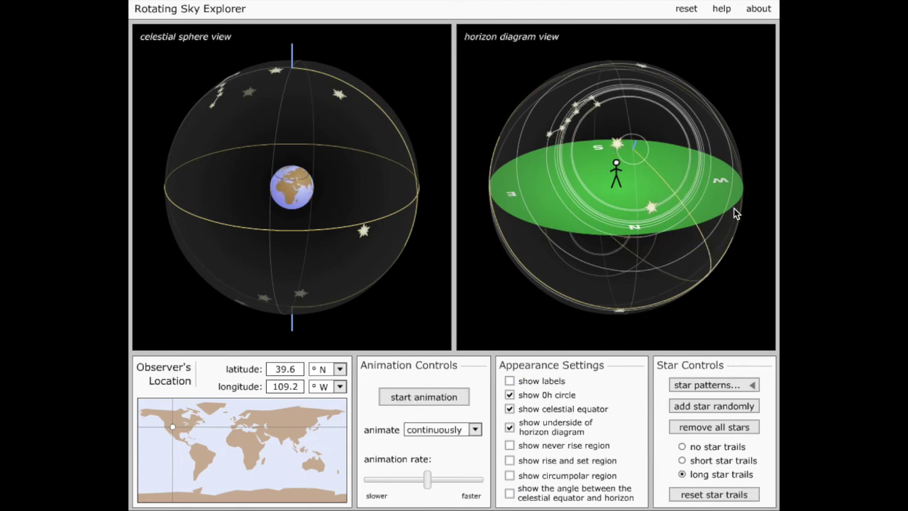
# Tilt the horizon diagram to a side view, then run and stop the sky rotation.
pyautogui.moveTo(733, 208); pyautogui.dragTo(672, 228)
pyautogui.moveTo(723, 240); pyautogui.dragTo(551, 195)
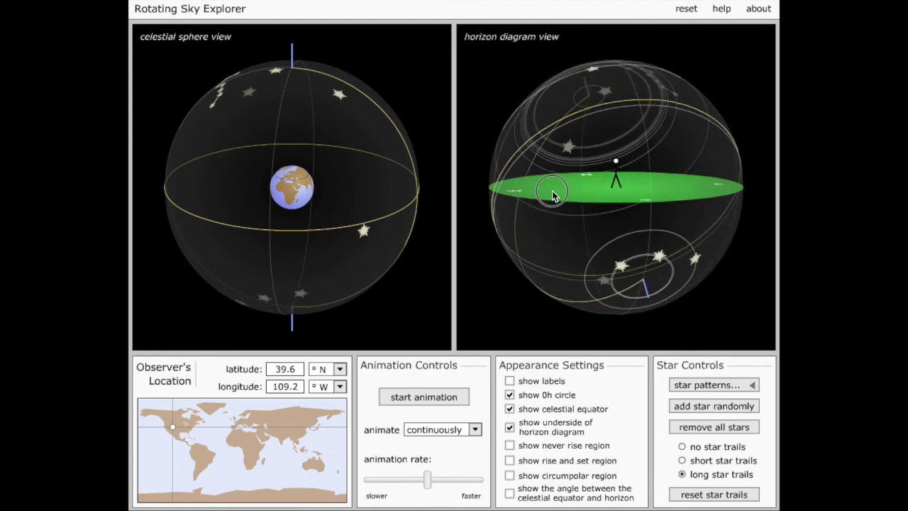
pyautogui.click(410, 401)
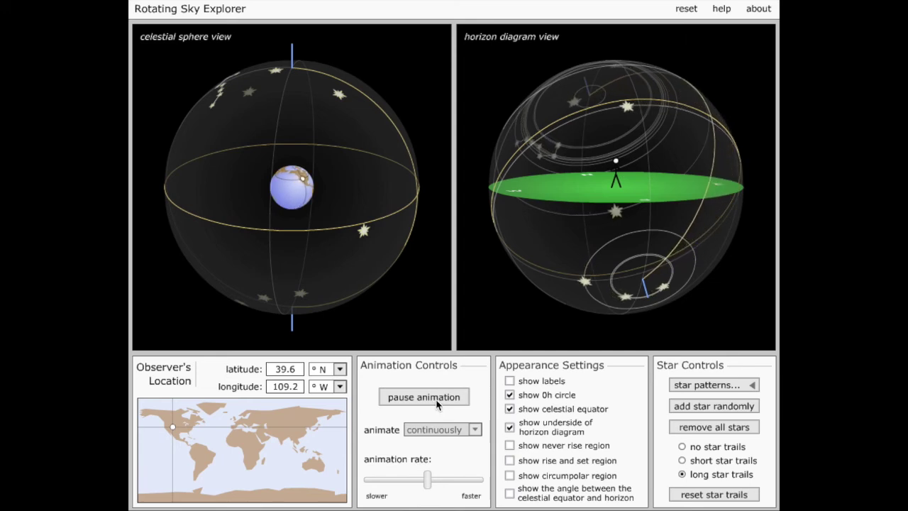
pyautogui.click(436, 404)
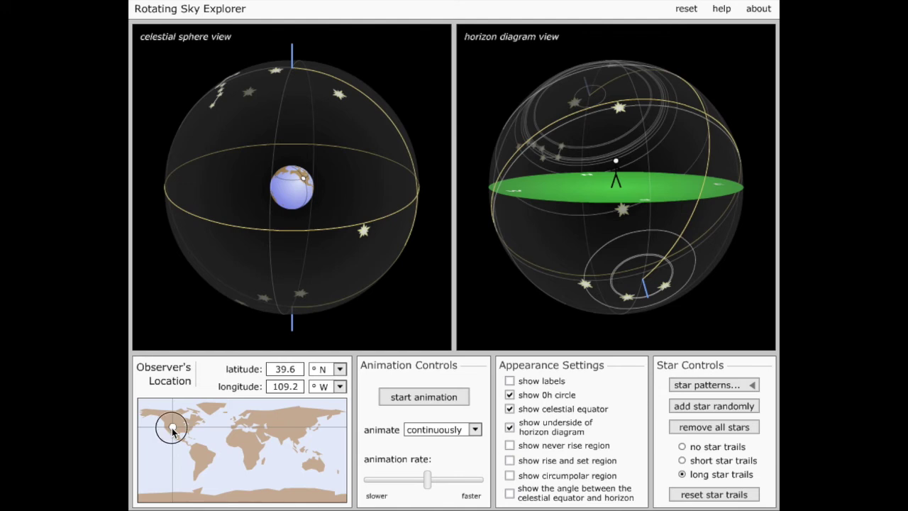
# Move the observer south to 35.5° S, 116.7° W, then run and pause the rotation.
pyautogui.moveTo(172, 430); pyautogui.dragTo(168, 475)
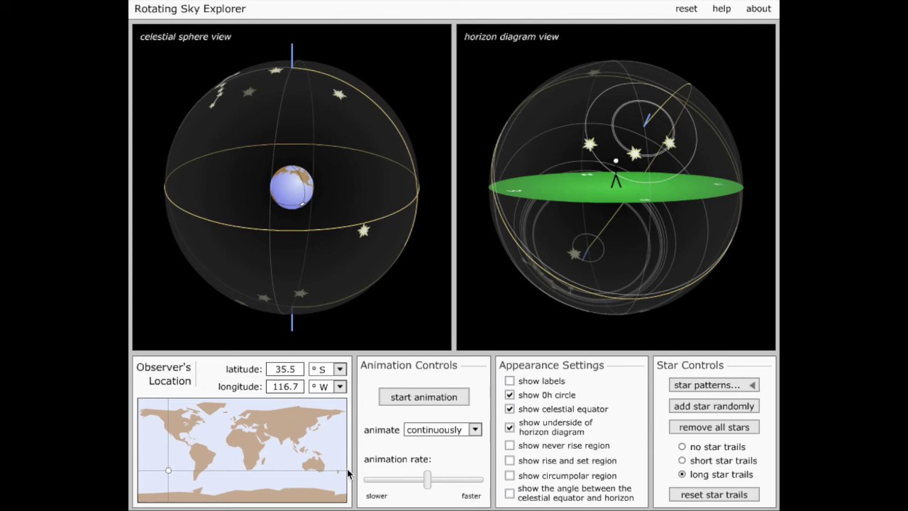
pyautogui.click(426, 396)
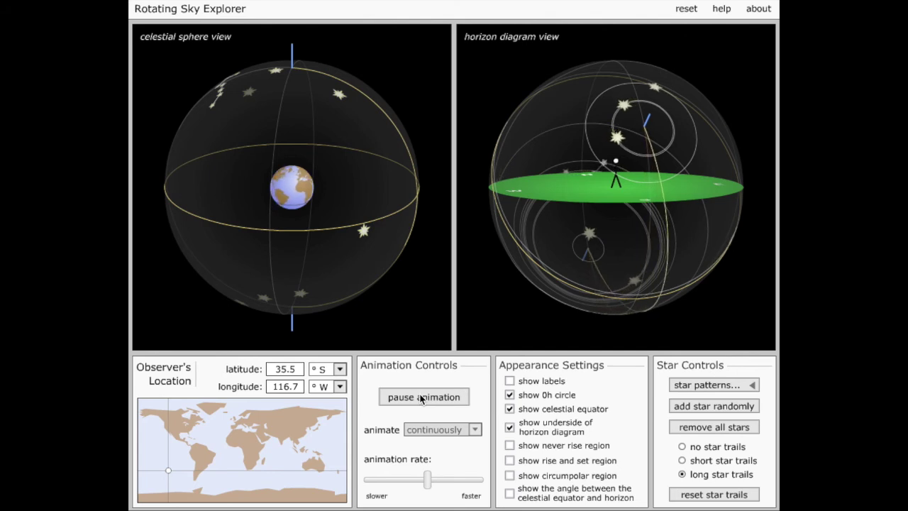
pyautogui.click(421, 399)
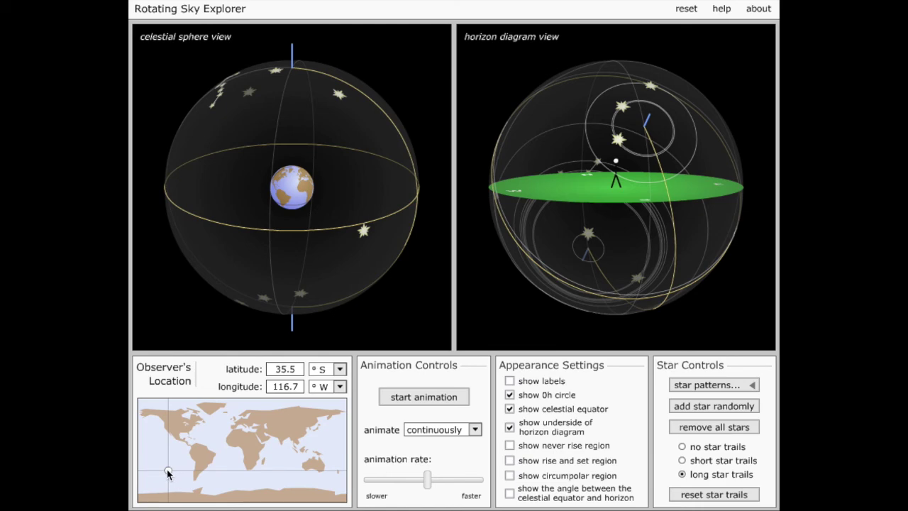
# Drag the observer to the South Pole (90.0° S) and tilt the horizon diagram edge-on.
pyautogui.moveTo(168, 473)
pyautogui.mouseDown()
pyautogui.moveTo(232, 484)
pyautogui.moveTo(243, 504)
pyautogui.mouseUp()
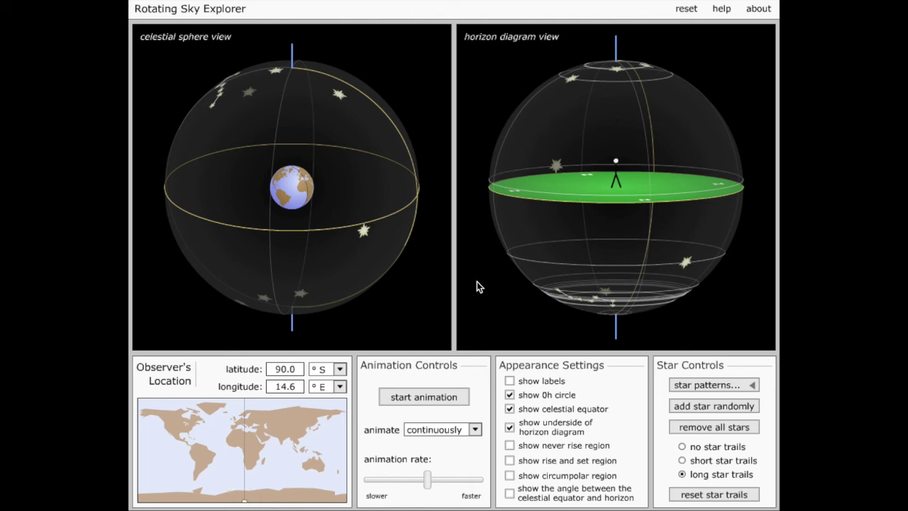
pyautogui.moveTo(487, 288); pyautogui.dragTo(658, 259)
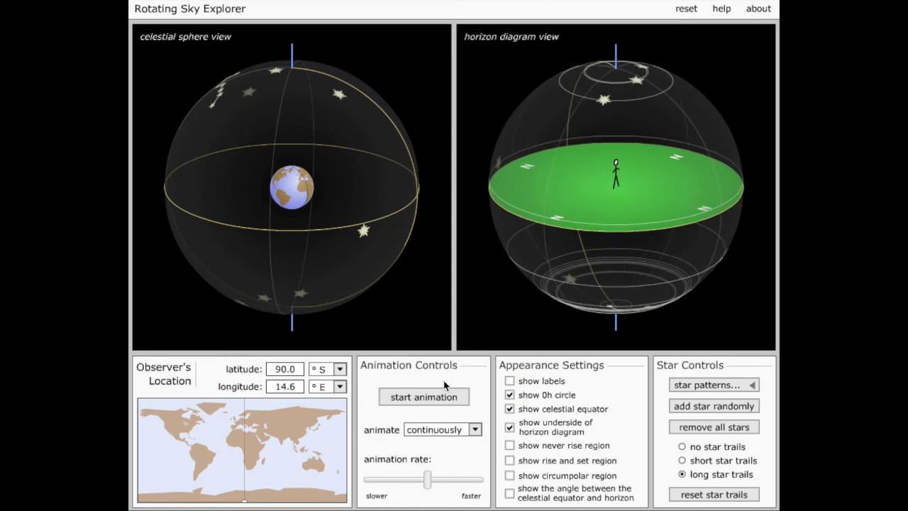
# Start the sky rotating with the observer at the South Pole.
pyautogui.click(437, 401)
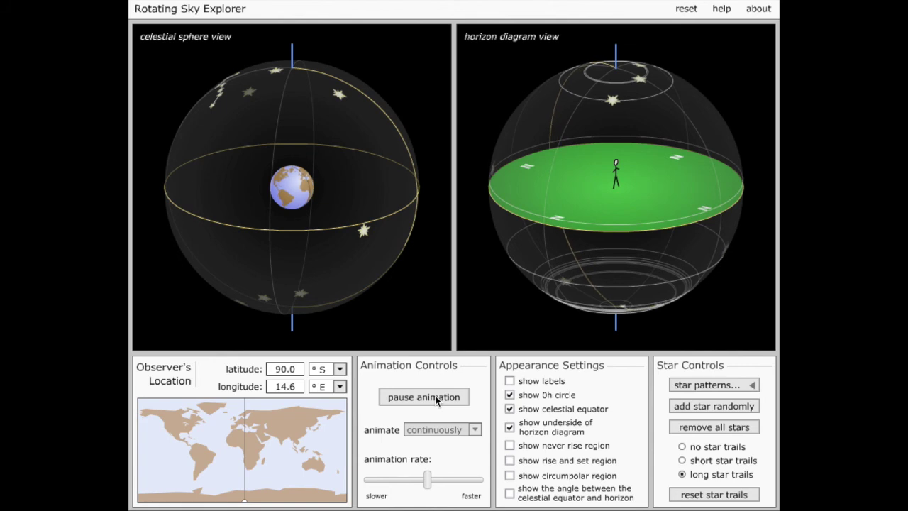